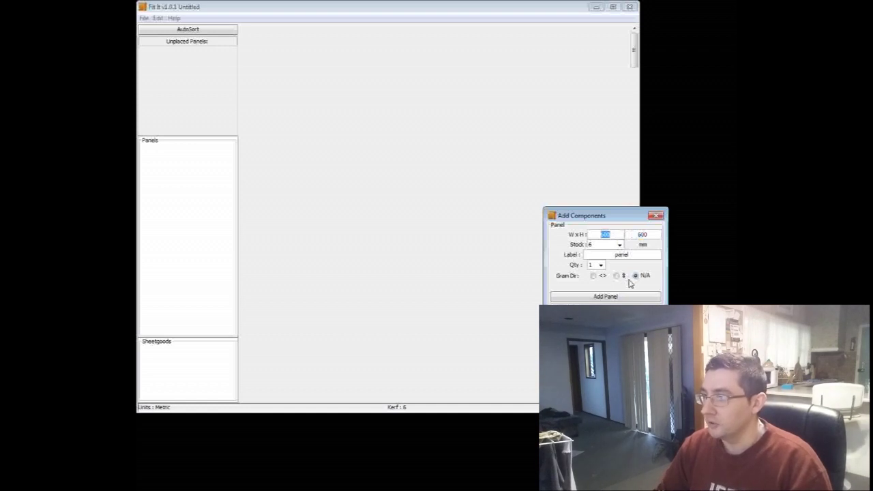
Add a 450 x 1050 mm panel labelled "bottom" with N/A grain direction
type("450")
key("Tab")
type("1")
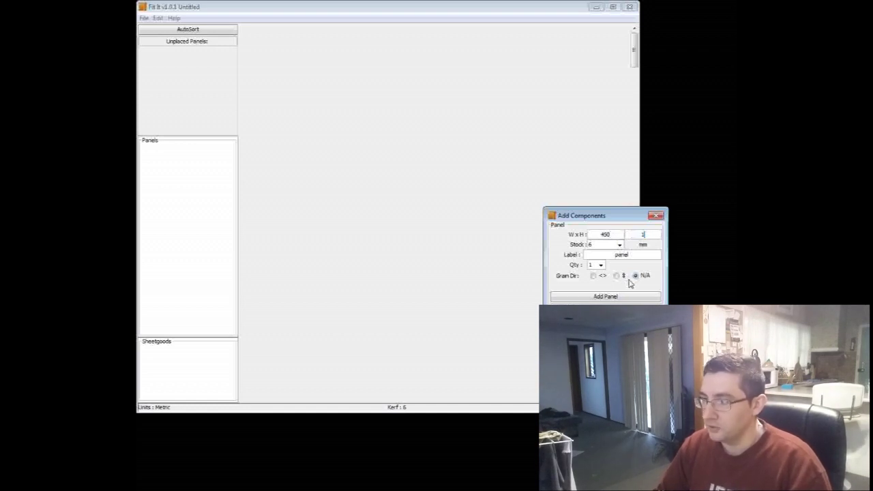
key("Tab")
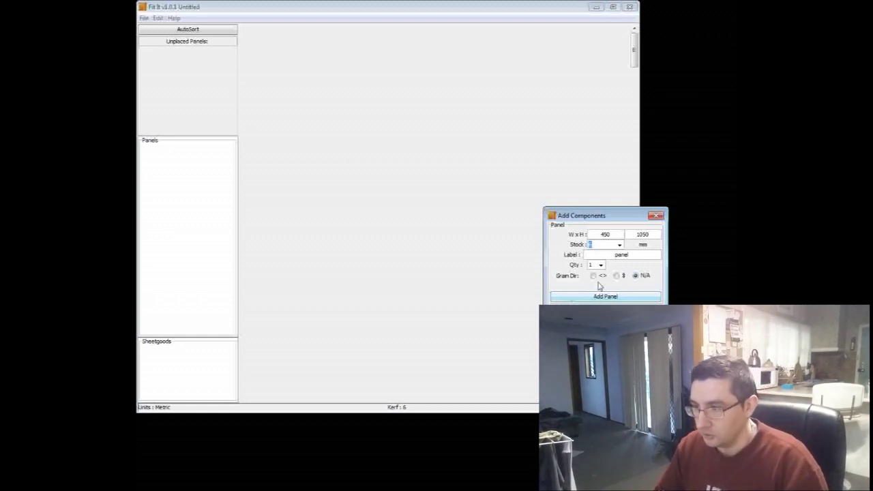
double_click(630, 255)
type("bottom")
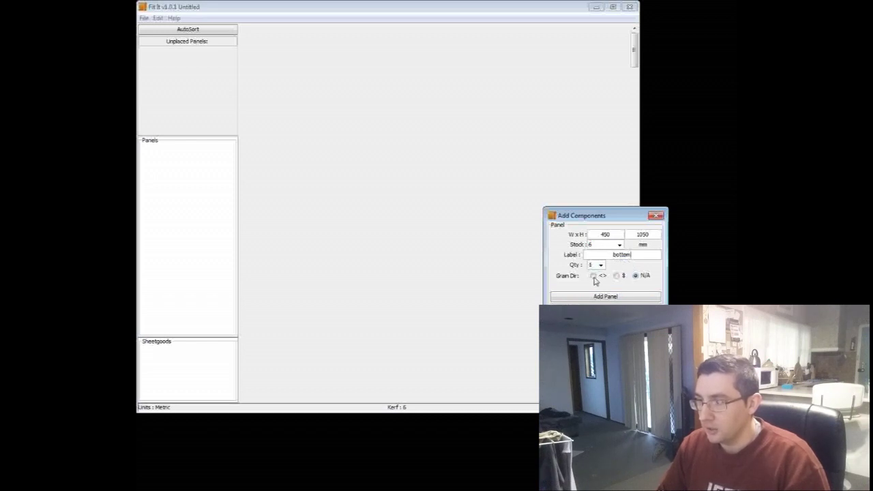
left_click(641, 278)
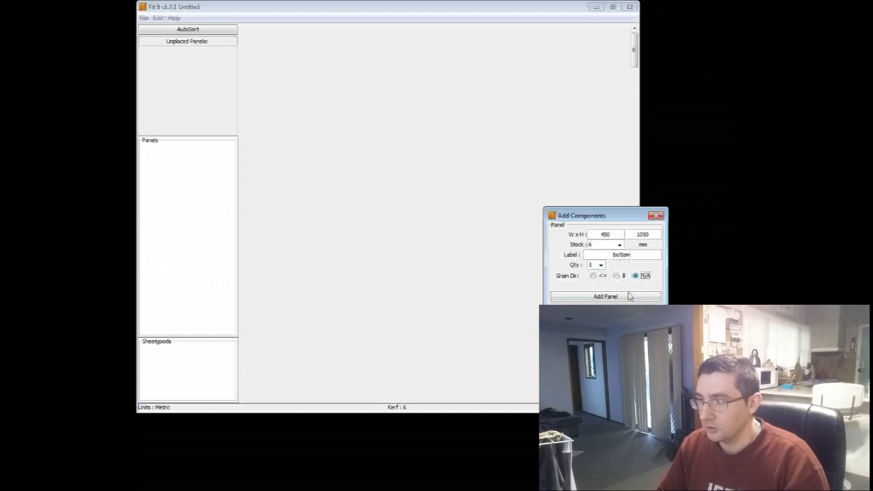
left_click(621, 297)
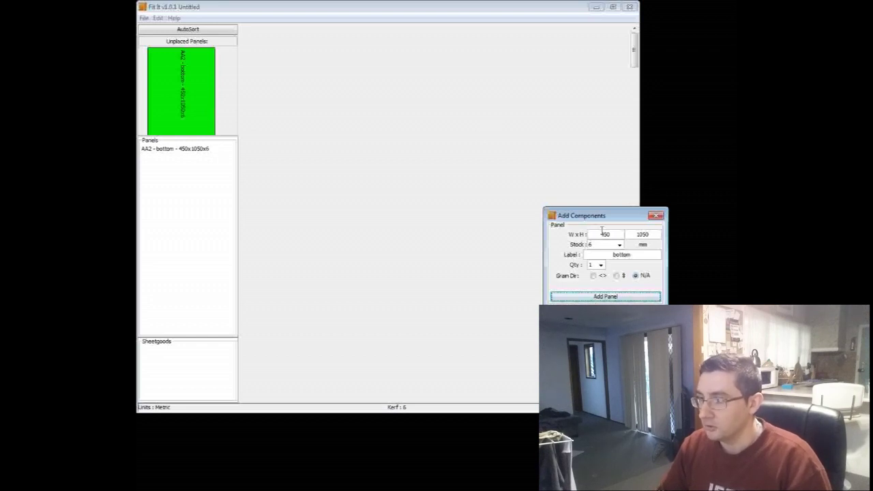
Add a 450 x 640 mm panel labelled "lid"
double_click(603, 233)
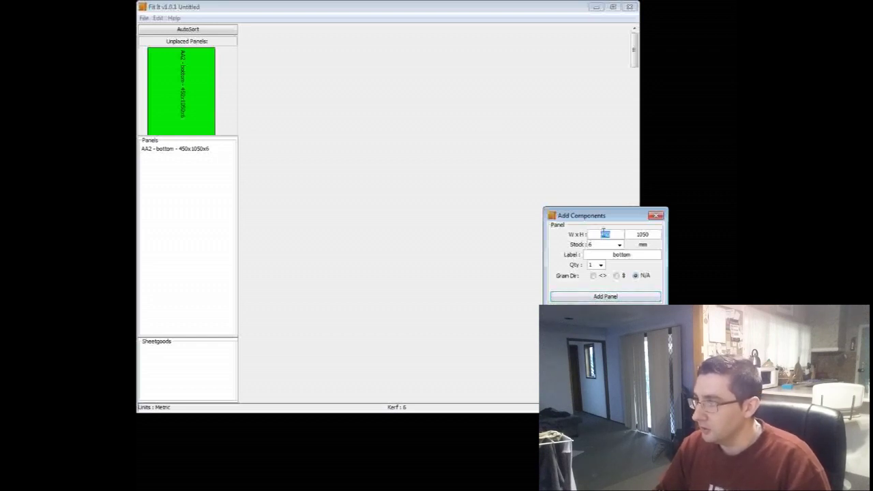
key("Tab")
type("640")
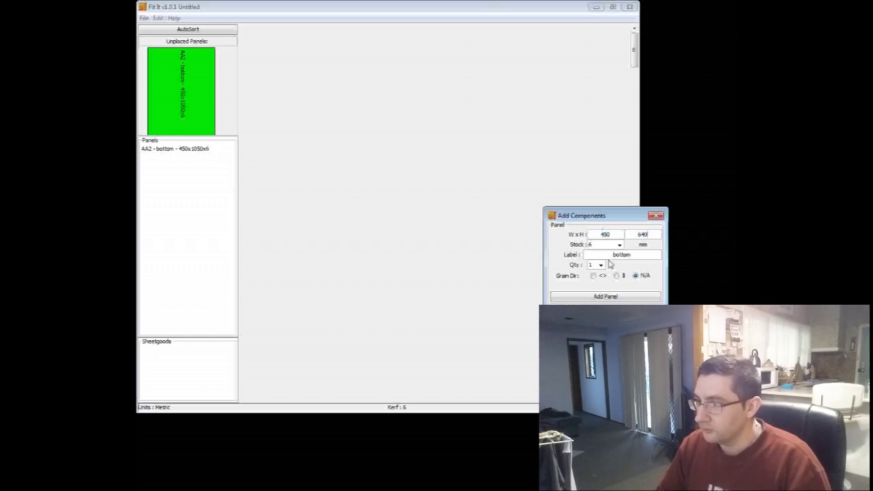
double_click(608, 257)
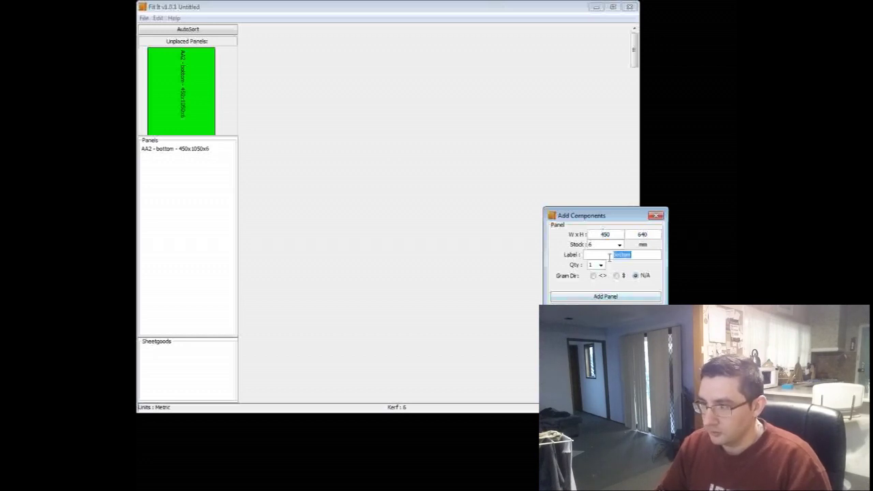
key("BackSpace")
type("lid")
left_click(610, 296)
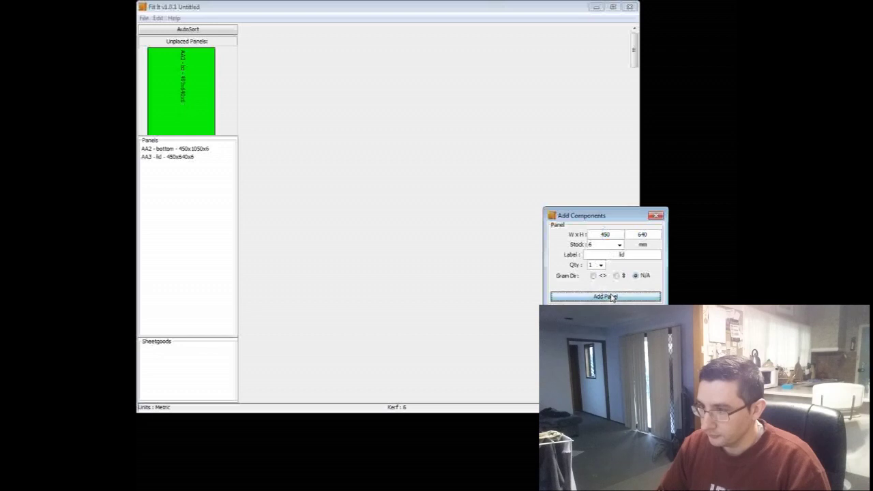
Add a 120 x 400 mm panel labelled "drawer front"
double_click(614, 234)
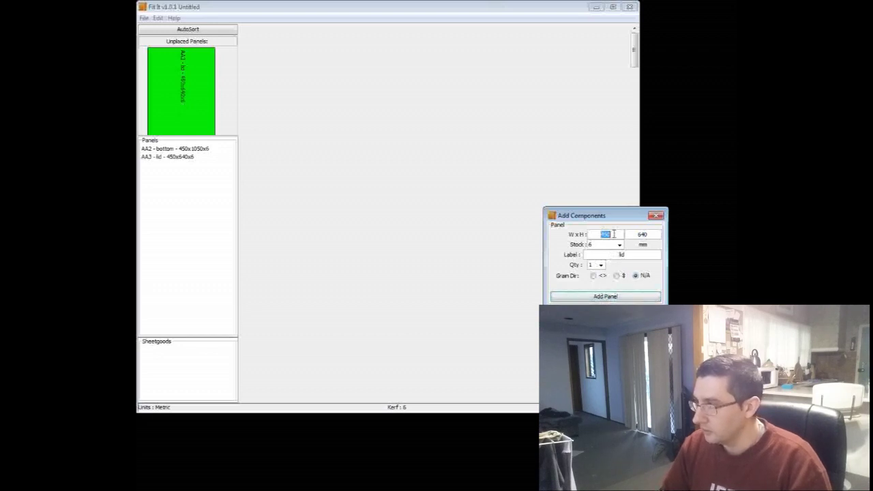
type("40")
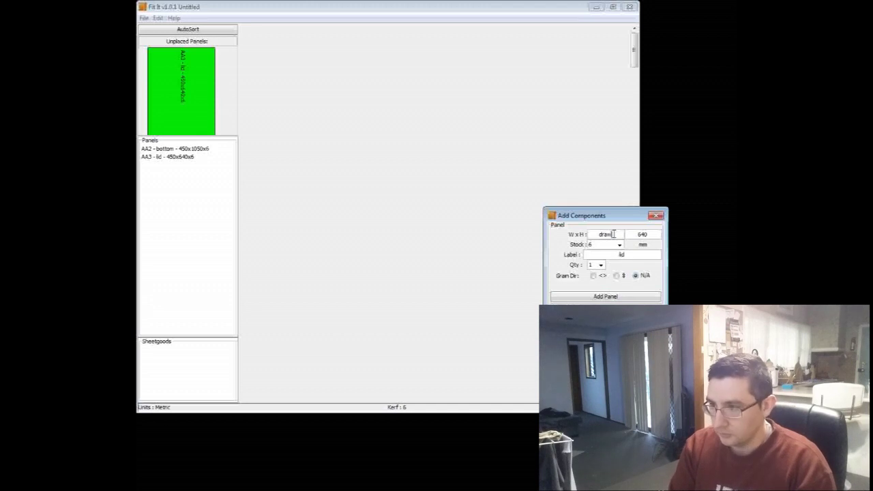
key("BackSpace")
key("BackSpace")
key("BackSpace")
key("BackSpace")
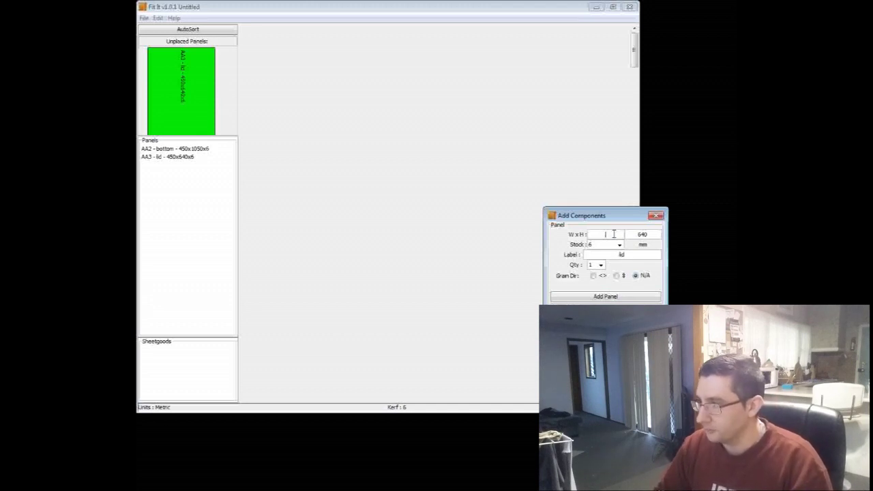
type("120")
key("Tab")
type("400")
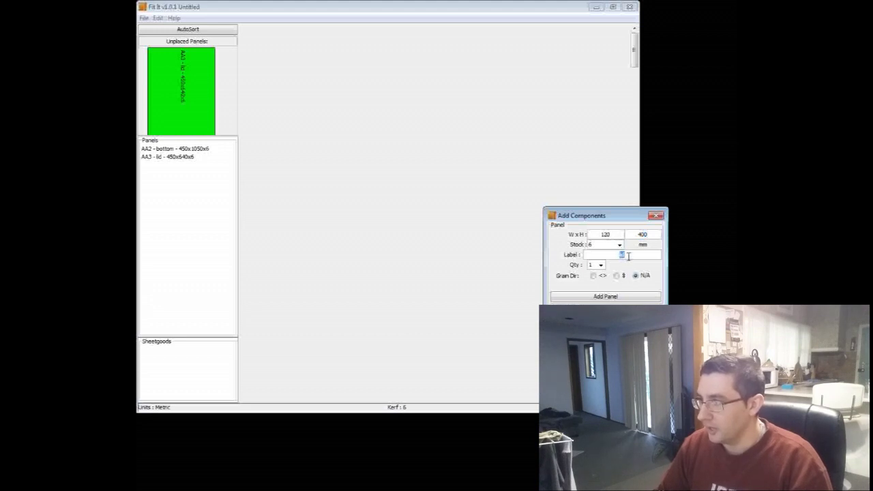
type("drawer front")
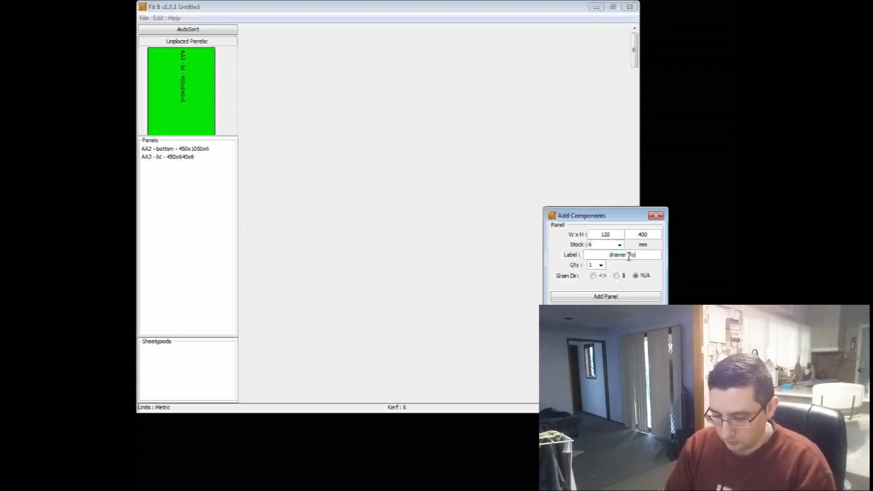
left_click(625, 297)
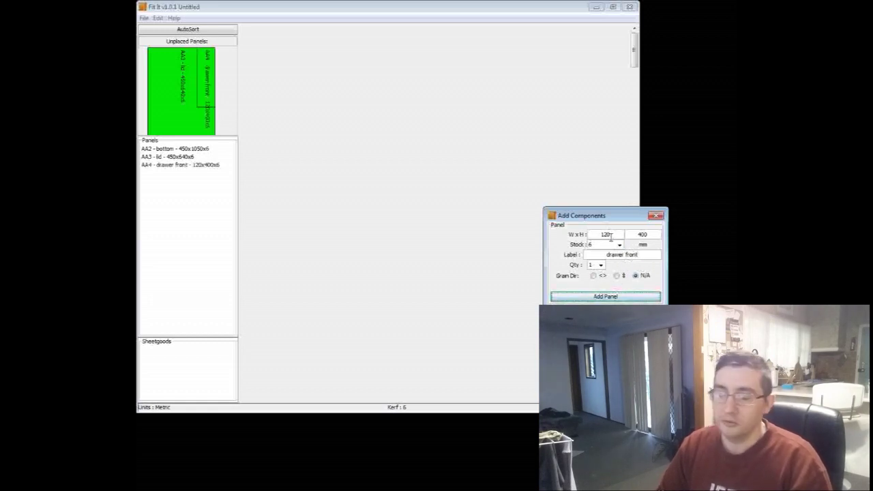
Examine the unplaced panels, selecting the false front, drawer top, lid and bottom entries in turn to locate each piece
left_click(190, 79)
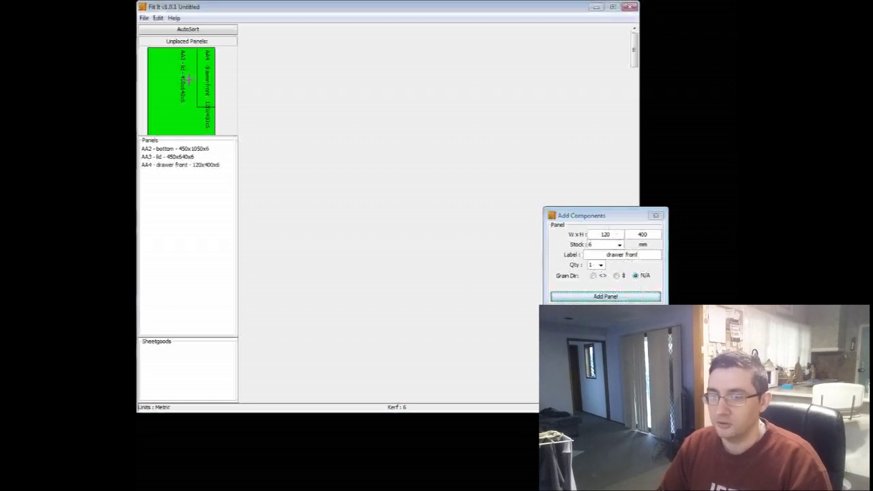
left_click_drag(189, 79, 180, 137)
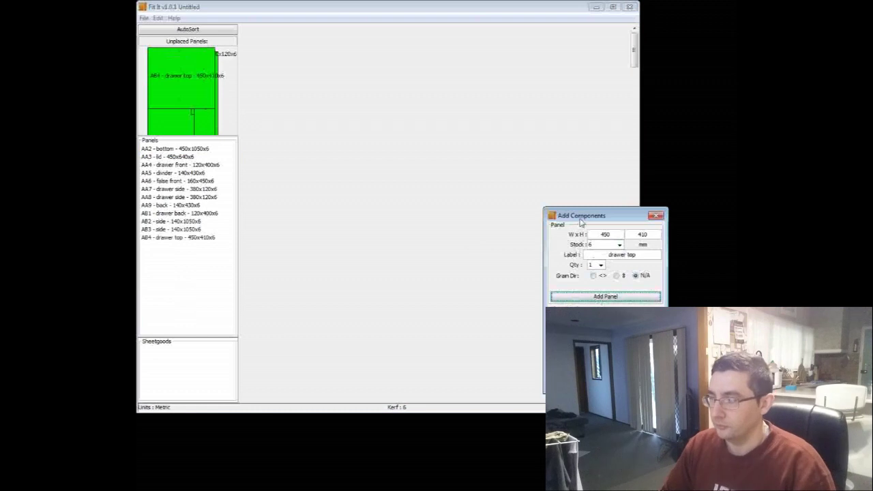
left_click_drag(580, 223, 579, 219)
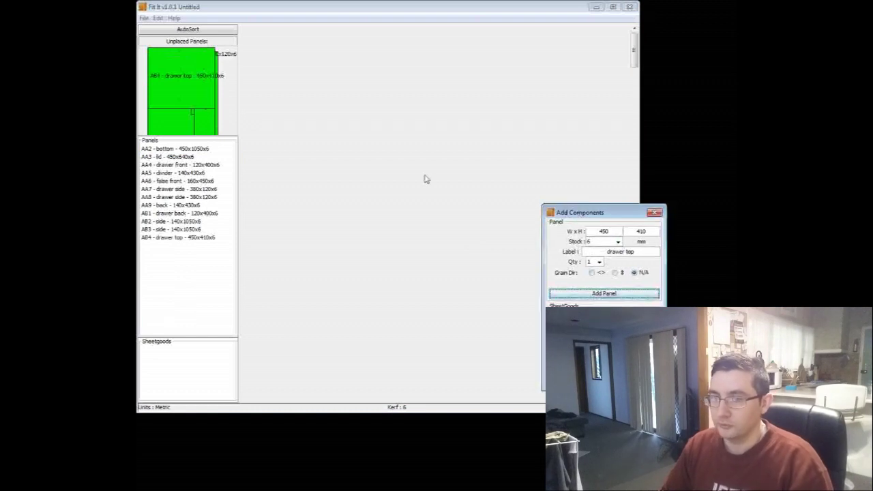
left_click(203, 181)
left_click(206, 237)
left_click(218, 157)
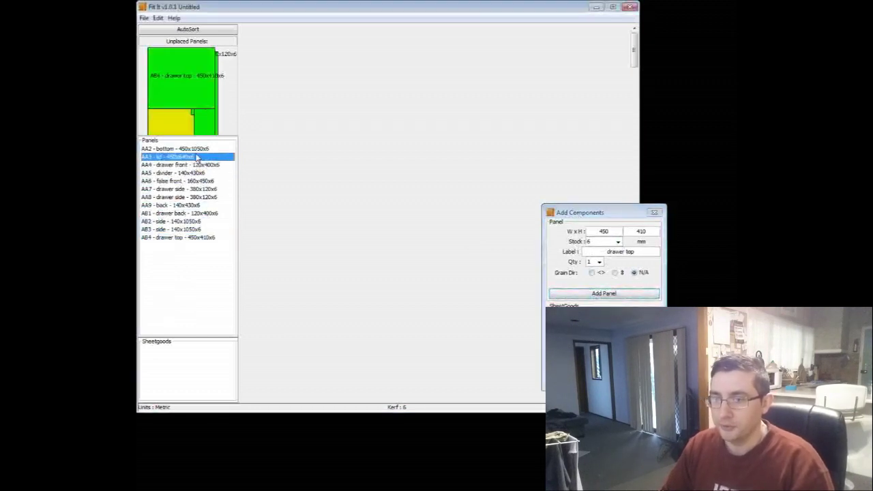
left_click(219, 148)
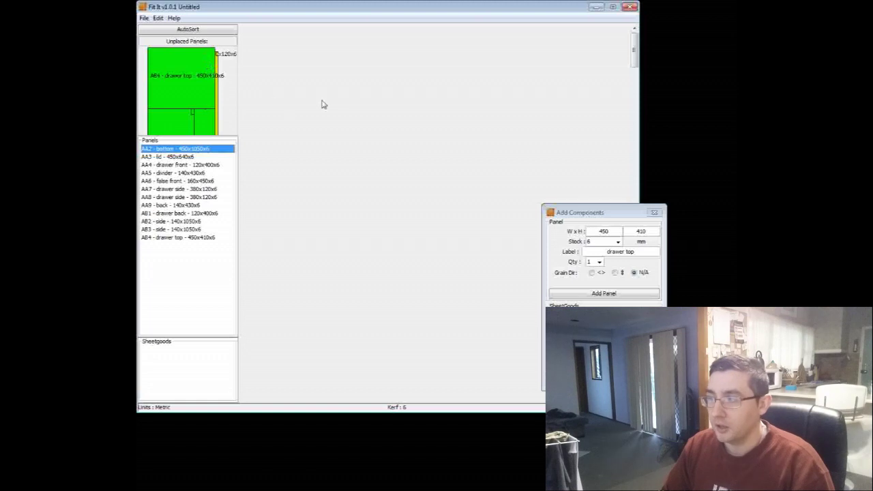
Save the layout as a new file named demo1 in the 1.0.1 folder
left_click(144, 18)
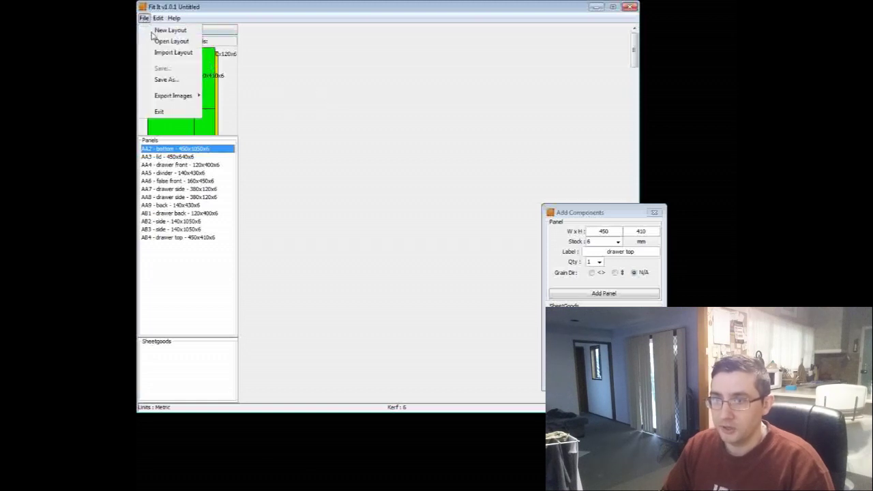
left_click(347, 143)
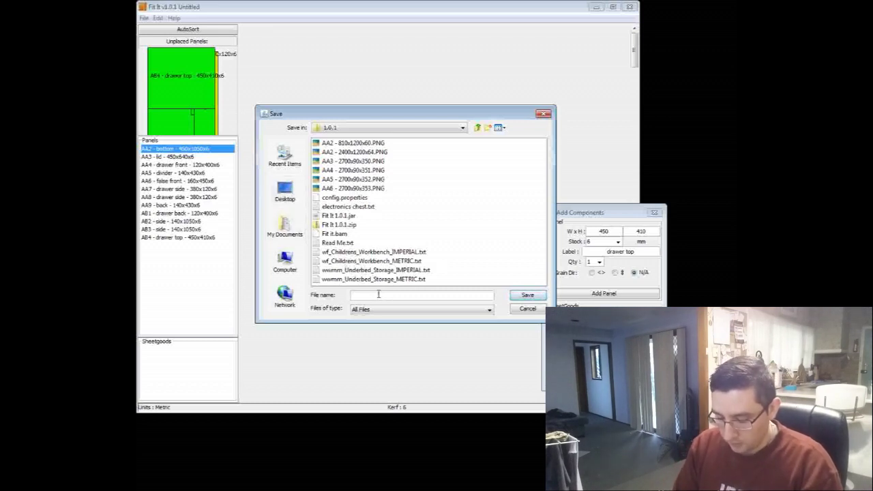
type("demo")
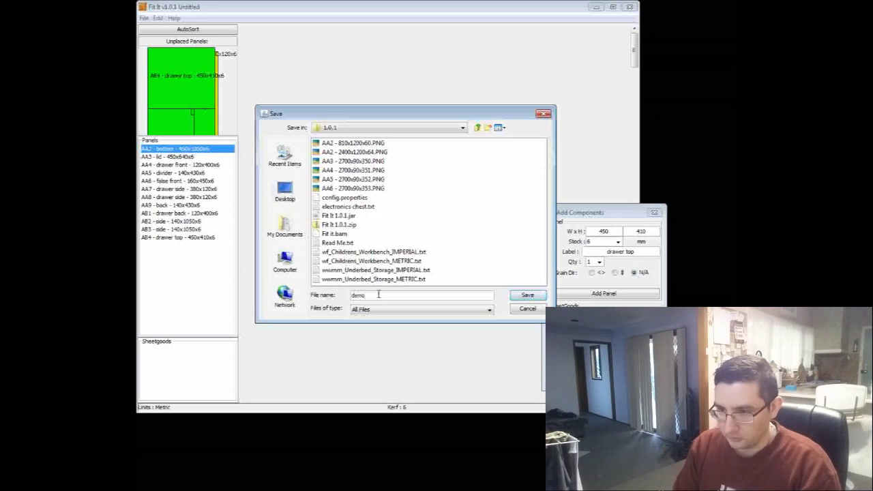
type("1")
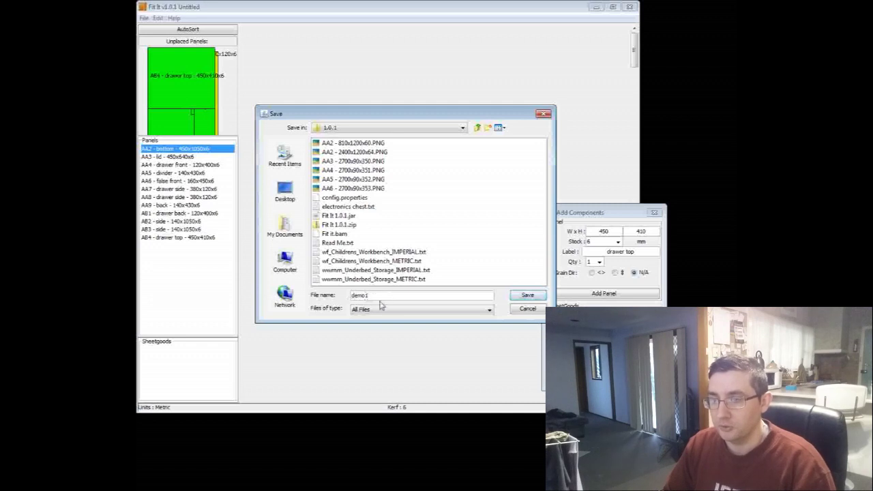
left_click(525, 295)
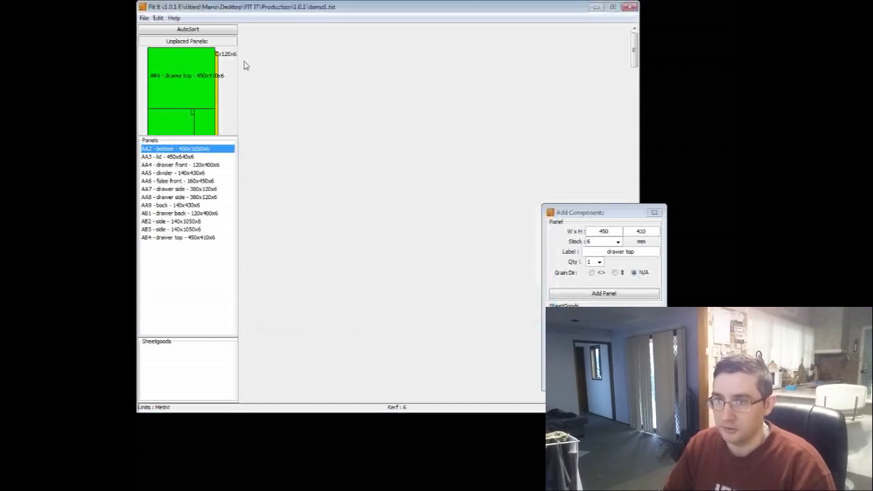
Shift the drawer top panel slightly within the unplaced panels area
left_click(146, 19)
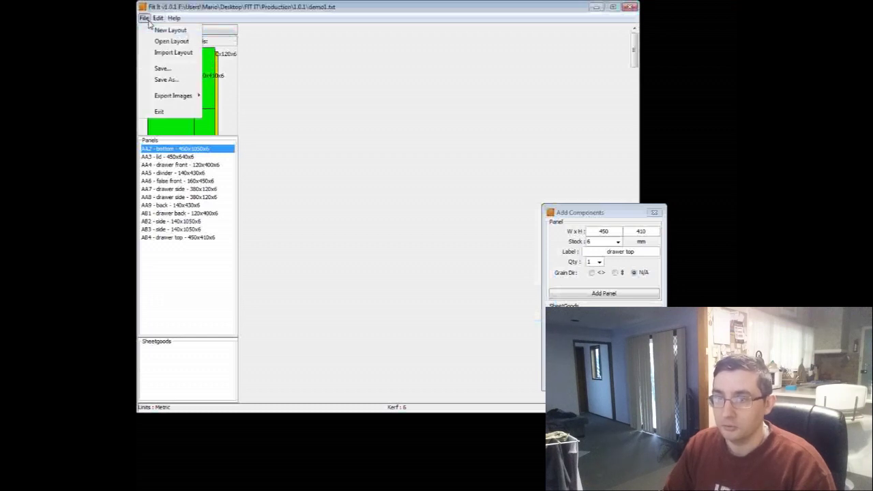
left_click(312, 74)
left_click_drag(286, 88, 175, 51)
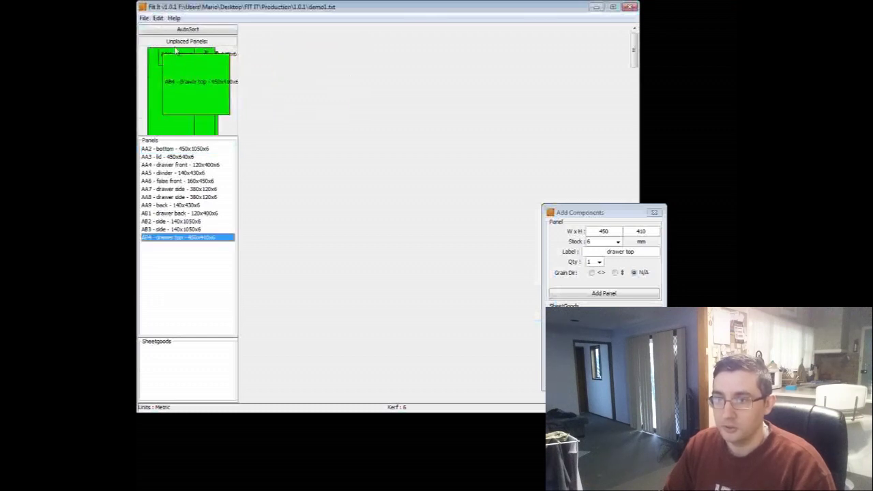
Import two copies of the saved layout demo1.txt into the current layout and check the extended panel list
left_click(145, 18)
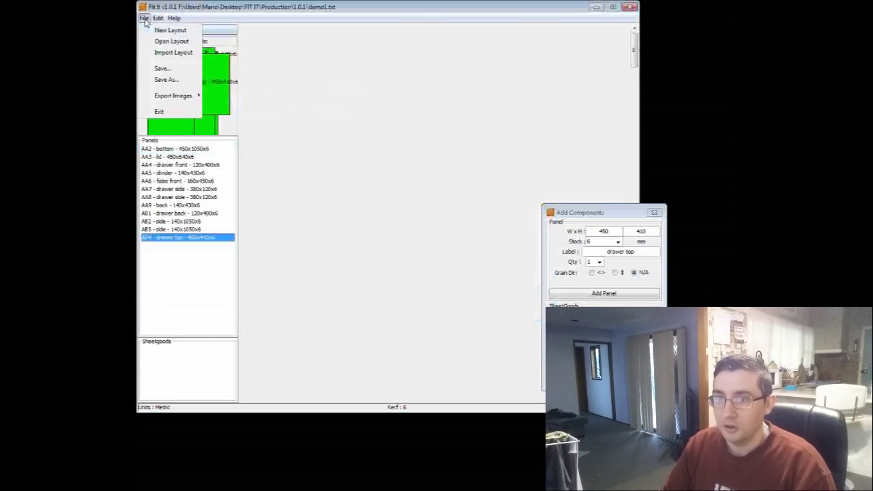
left_click(174, 53)
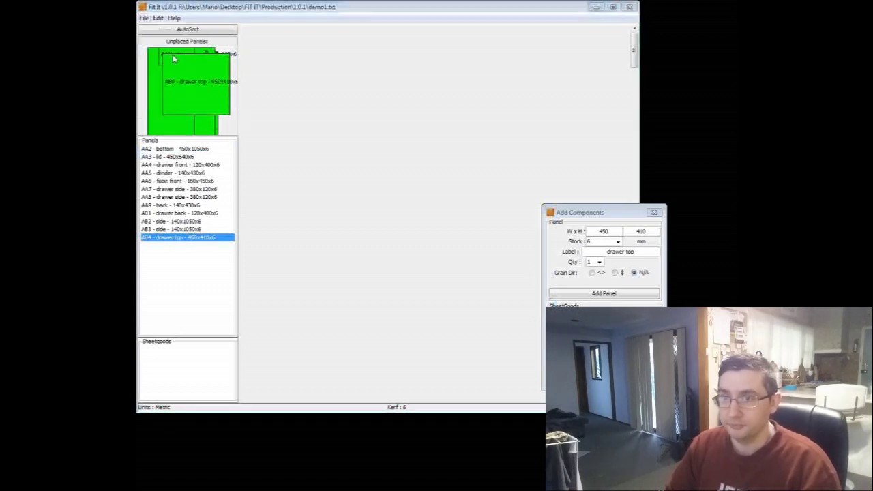
left_click_drag(532, 139, 302, 117)
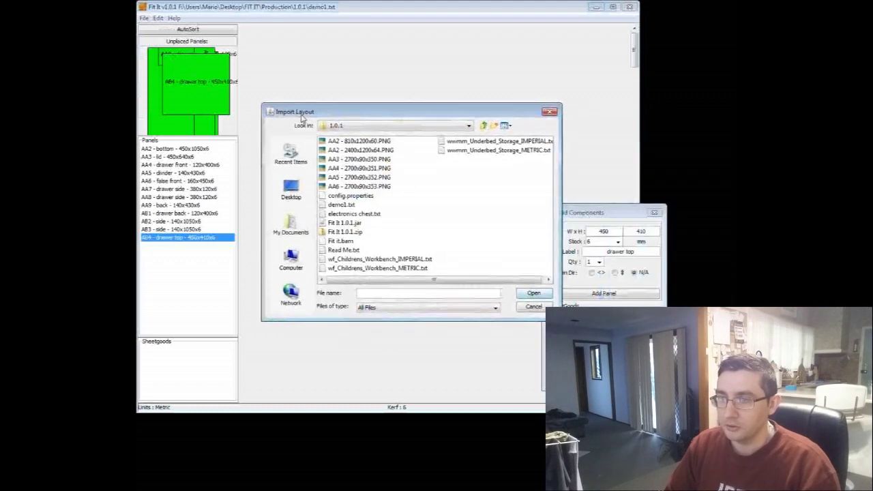
left_click(344, 205)
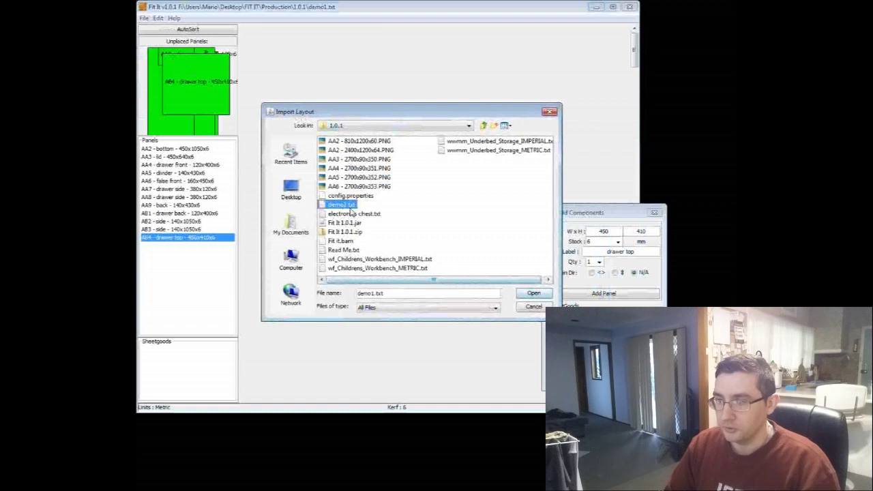
left_click(531, 293)
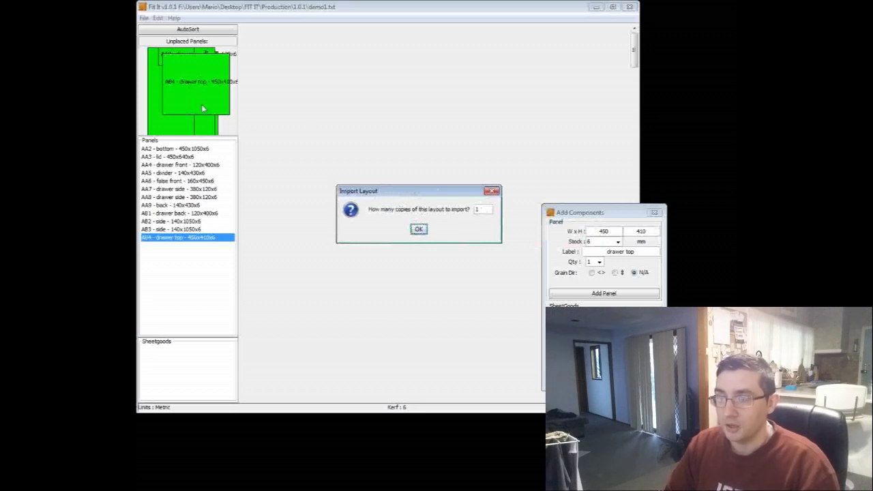
double_click(479, 210)
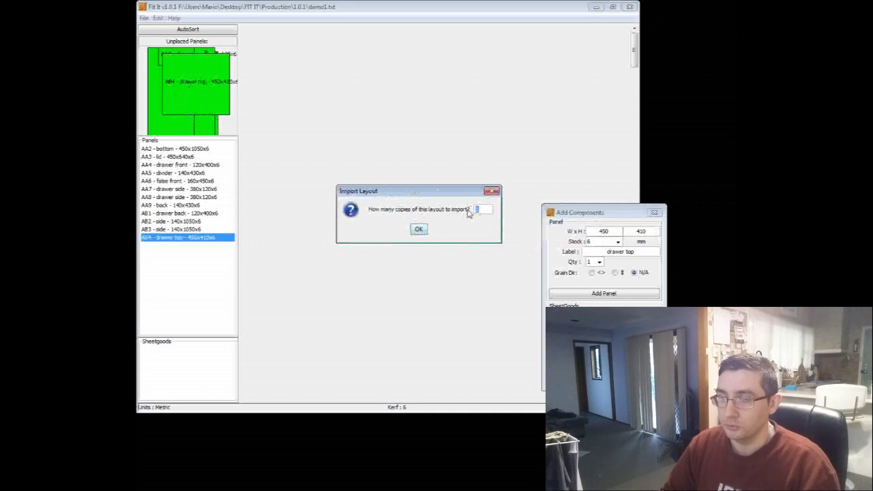
left_click(418, 230)
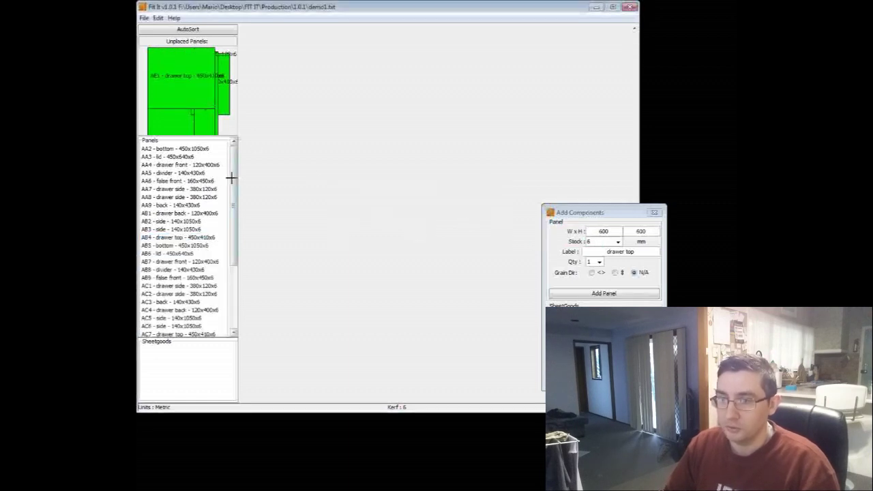
mouse_move(233, 181)
left_mouse_down()
mouse_move(240, 257)
mouse_move(240, 172)
left_mouse_up()
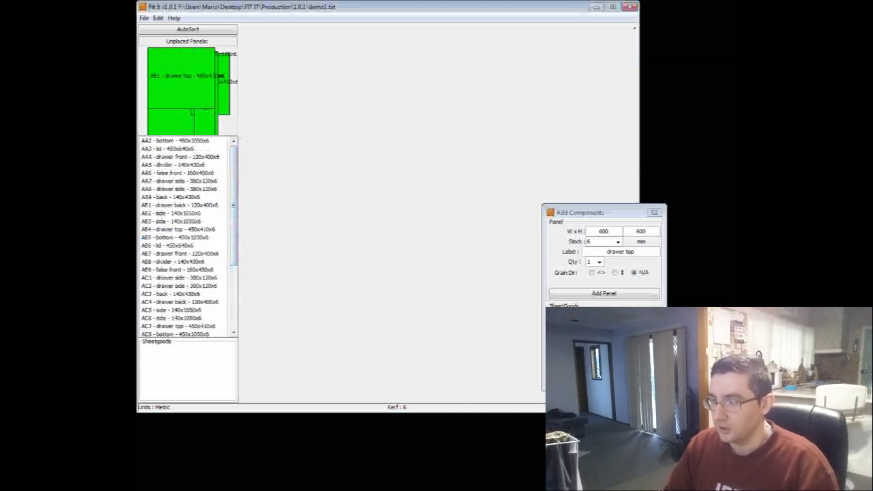
Add two 2400 x 1200 sheets of 6 mm stock and move the Add Components window clear of the layout
left_click(604, 379)
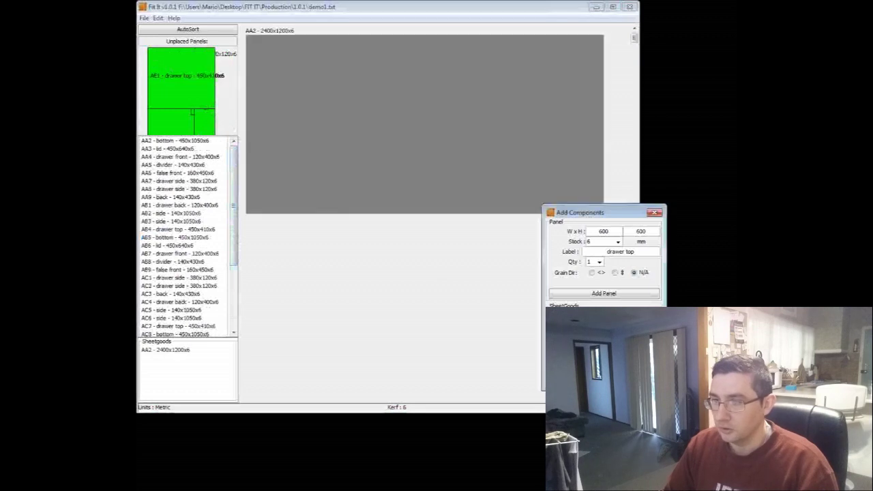
left_click(604, 379)
left_click_drag(604, 216, 674, 79)
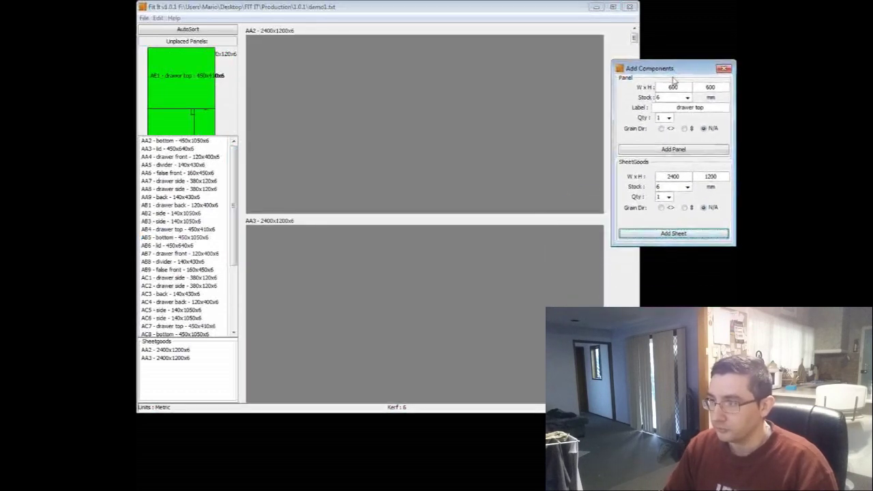
double_click(673, 176)
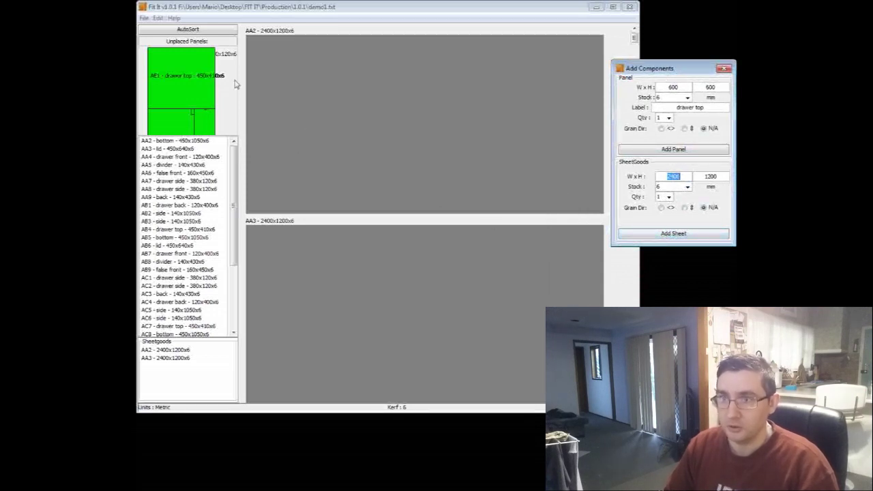
Set the panel label format to "AA1 - Label" so that the dimensions are omitted
mouse_move(158, 17)
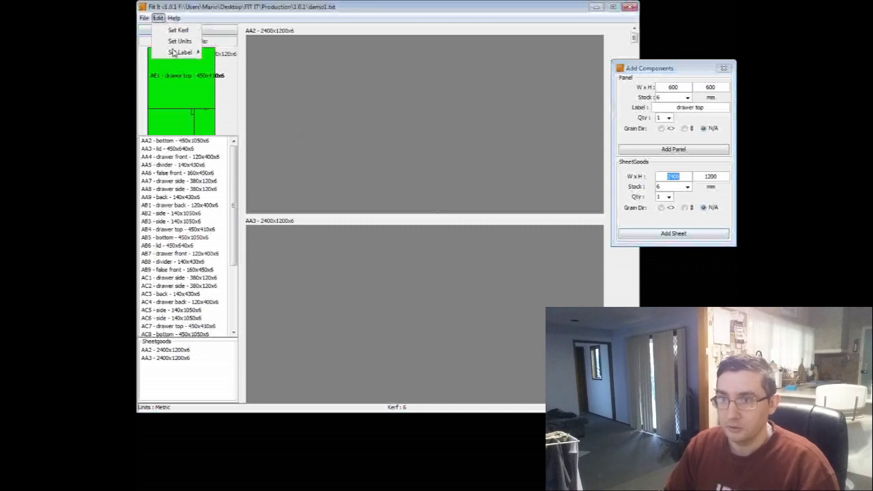
mouse_move(182, 52)
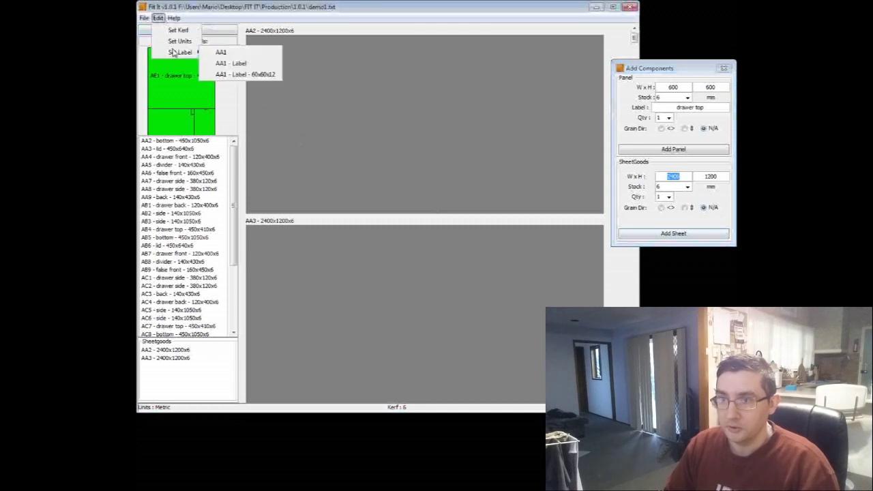
left_click(248, 66)
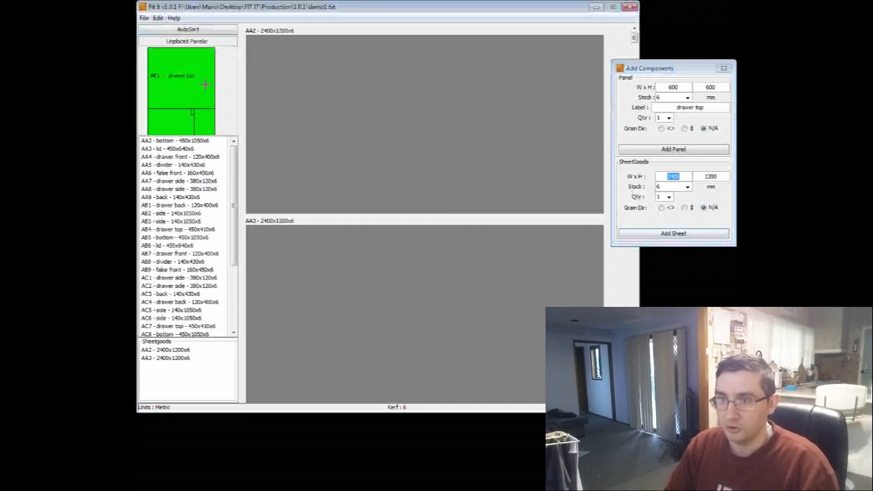
left_click(145, 18)
left_click(145, 18)
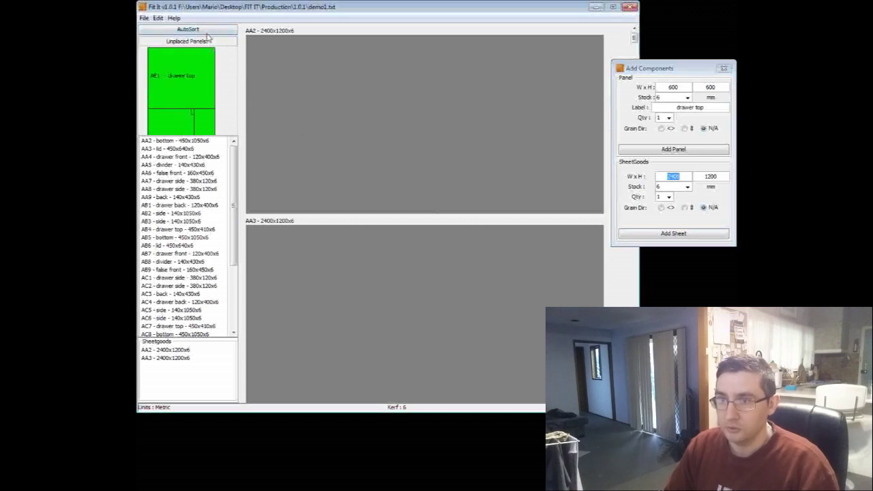
AutoSort the panels onto the two sheets, spread out the unplaced drawer sides, and re-sort until every panel is placed
left_click(207, 31)
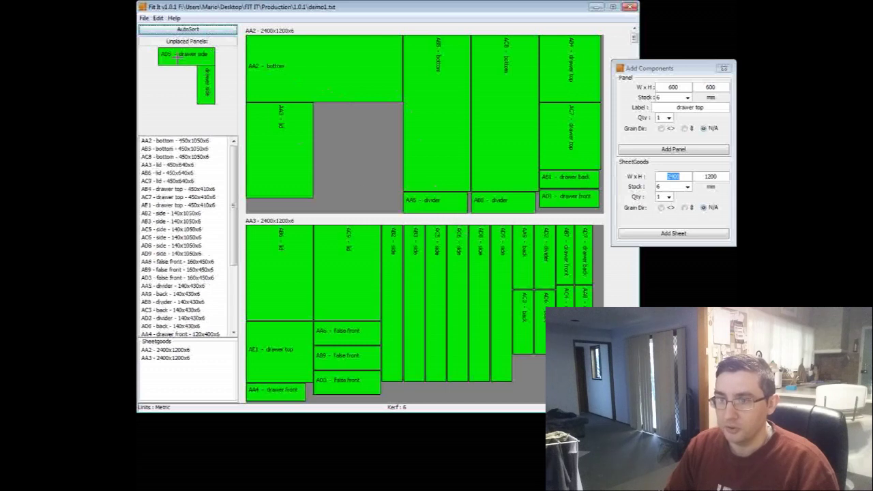
mouse_move(178, 59)
left_mouse_down()
mouse_move(197, 75)
mouse_move(182, 69)
left_mouse_up()
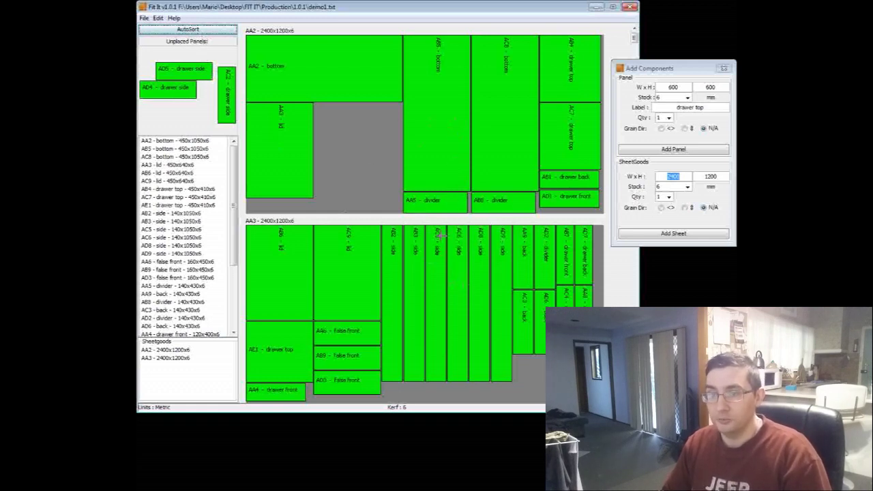
left_click(198, 30)
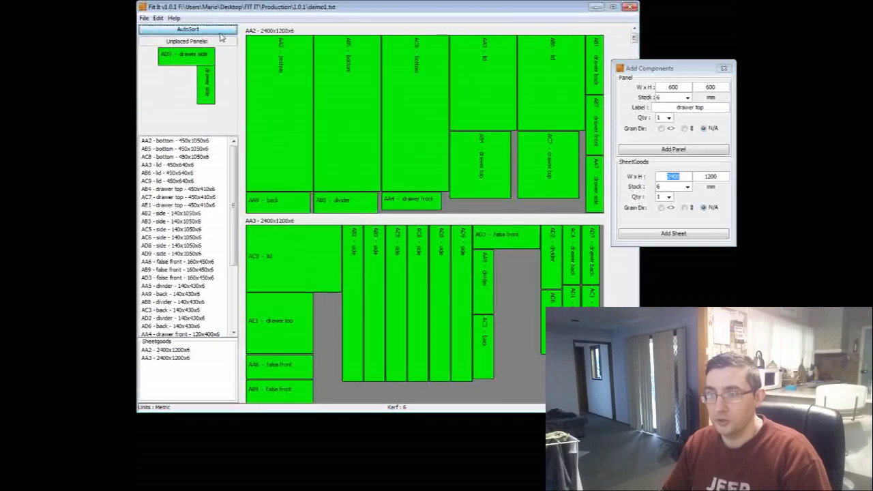
left_click(220, 33)
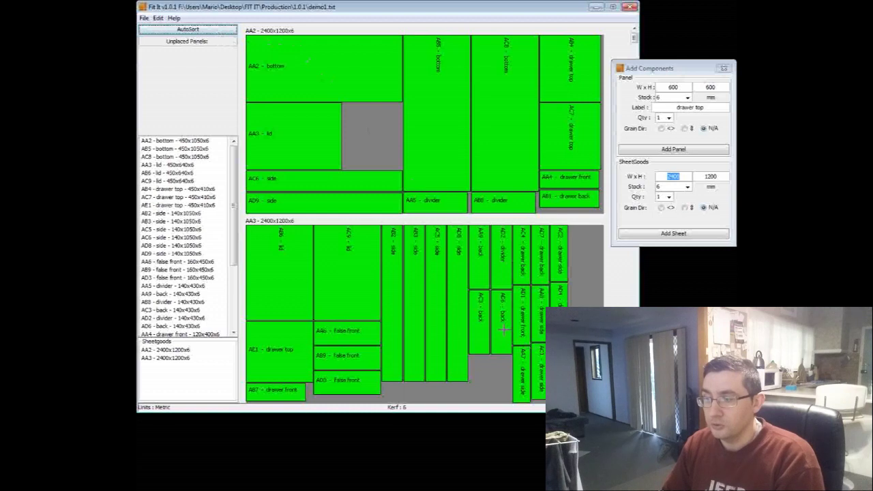
Reposition two back panels of the second sheet by hand, placing AD6 in the gap beside the lid on the first sheet
left_click_drag(504, 330, 353, 130)
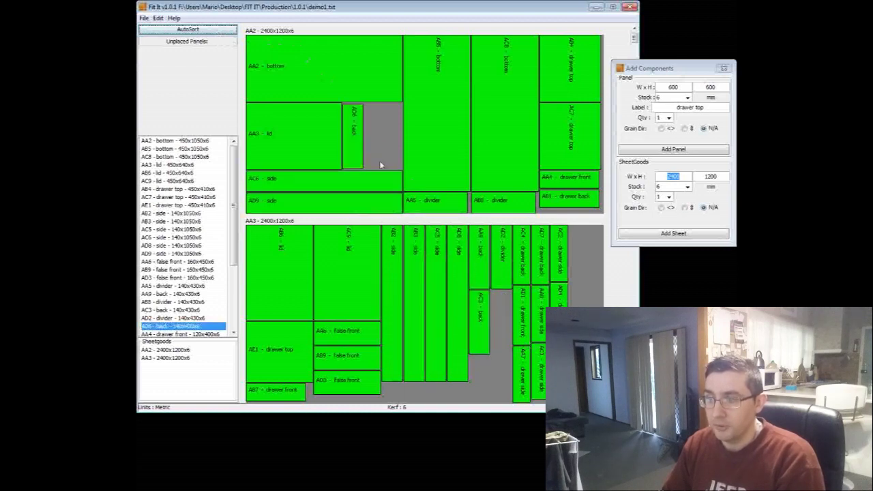
left_click_drag(484, 305, 374, 295)
Rerun AutoSort repeatedly to generate a different arrangement that fits all panels on the two sheets
left_click(189, 31)
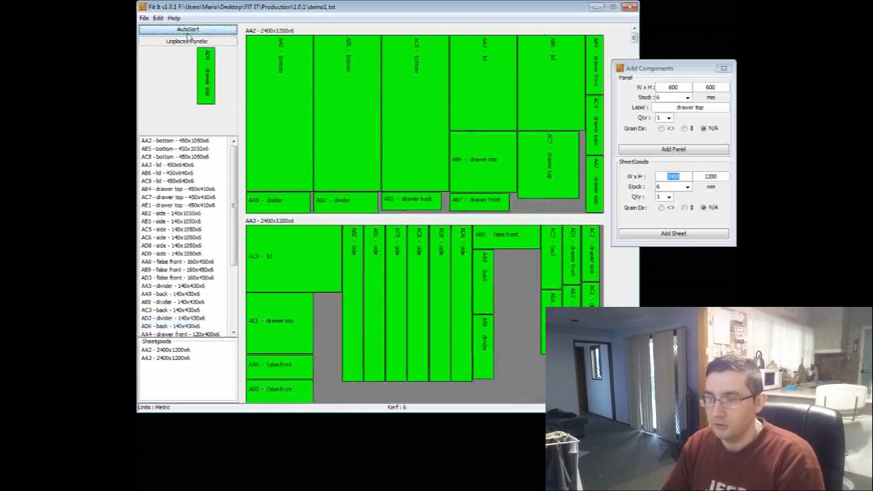
left_click(188, 33)
left_click(188, 33)
left_click(188, 33)
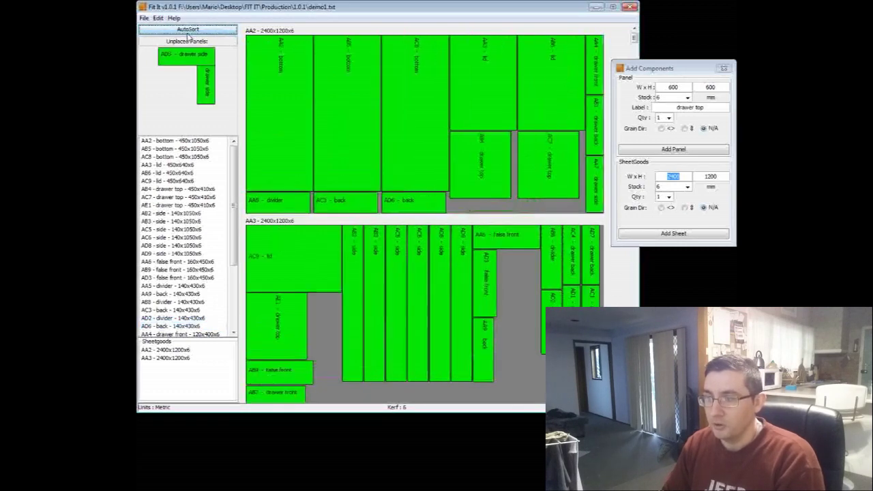
left_click(188, 32)
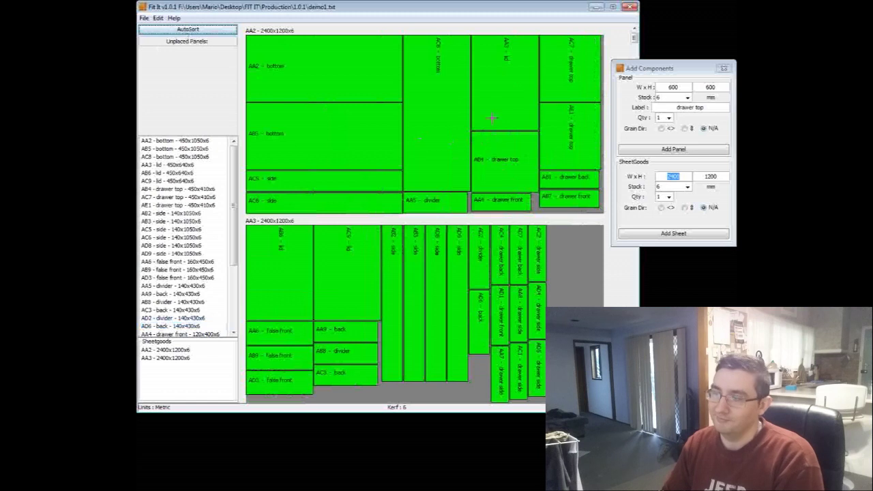